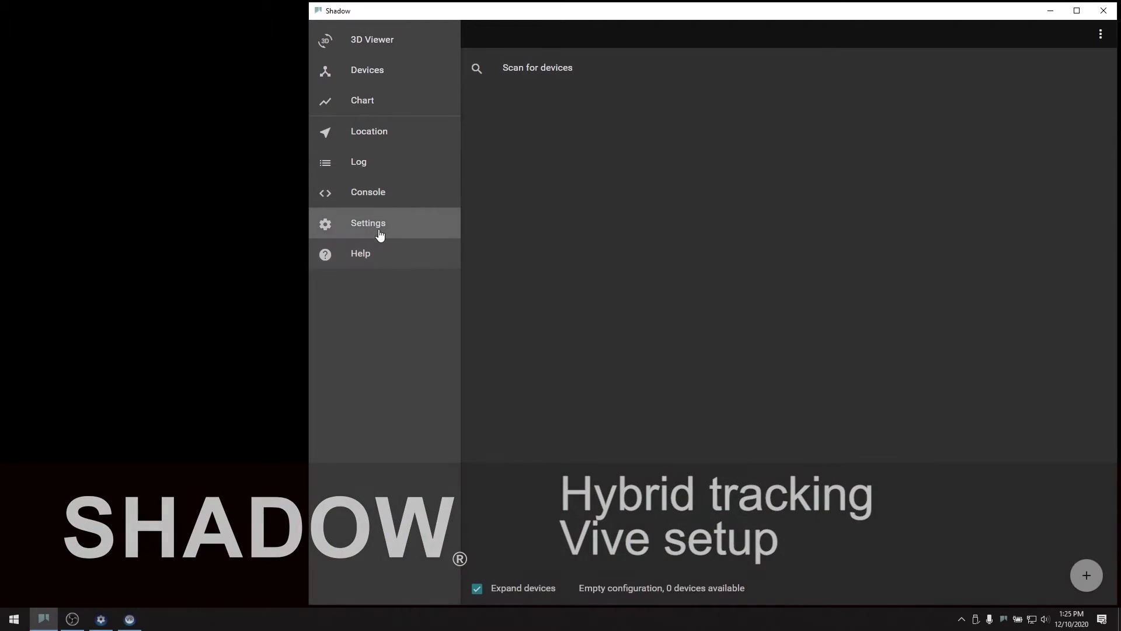
# - Choose Shadow Hybrid from the Skeleton dropdown on Shadow's Settings page
pyautogui.click(380, 234)
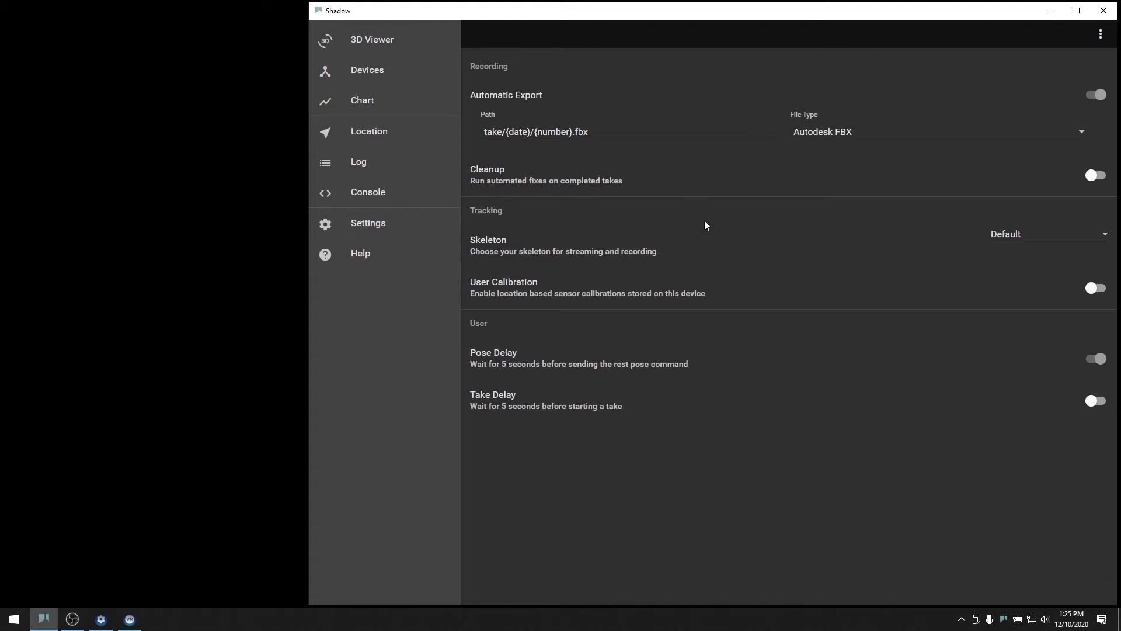
pyautogui.click(1023, 234)
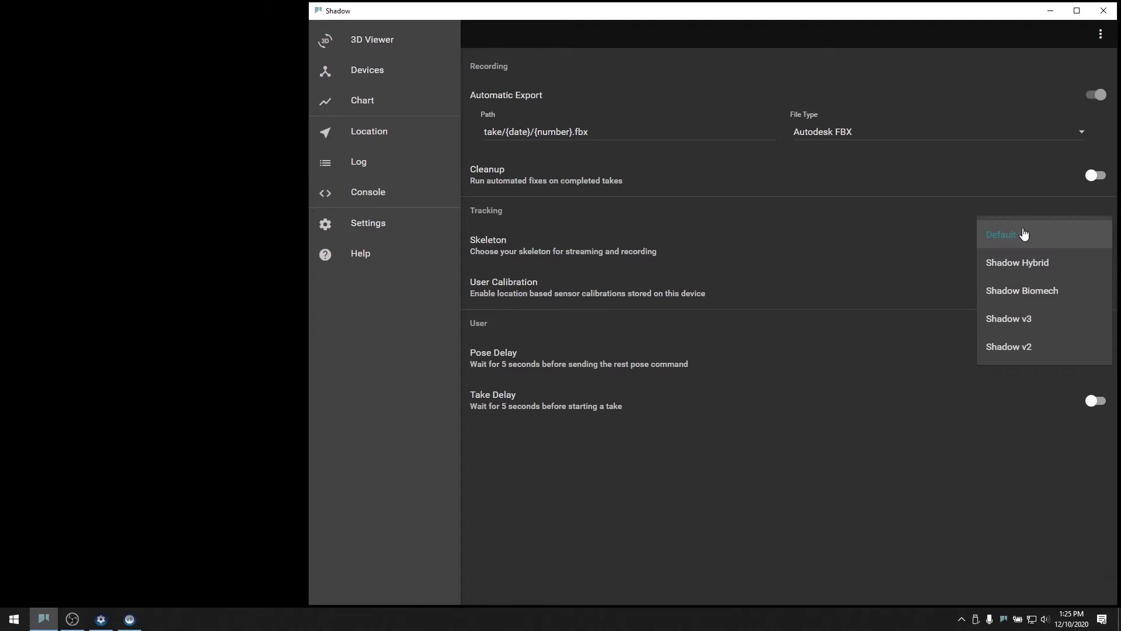
pyautogui.click(1028, 274)
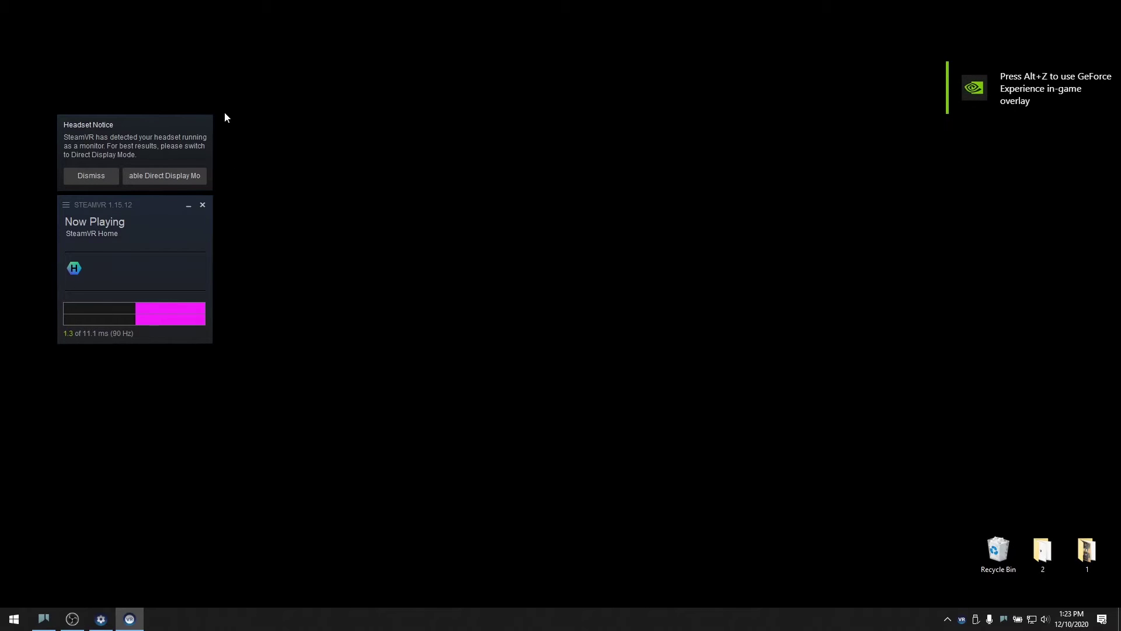
# - Start Pair Controller from the Devices submenu of SteamVR's main menu
pyautogui.moveTo(157, 207); pyautogui.dragTo(179, 193)
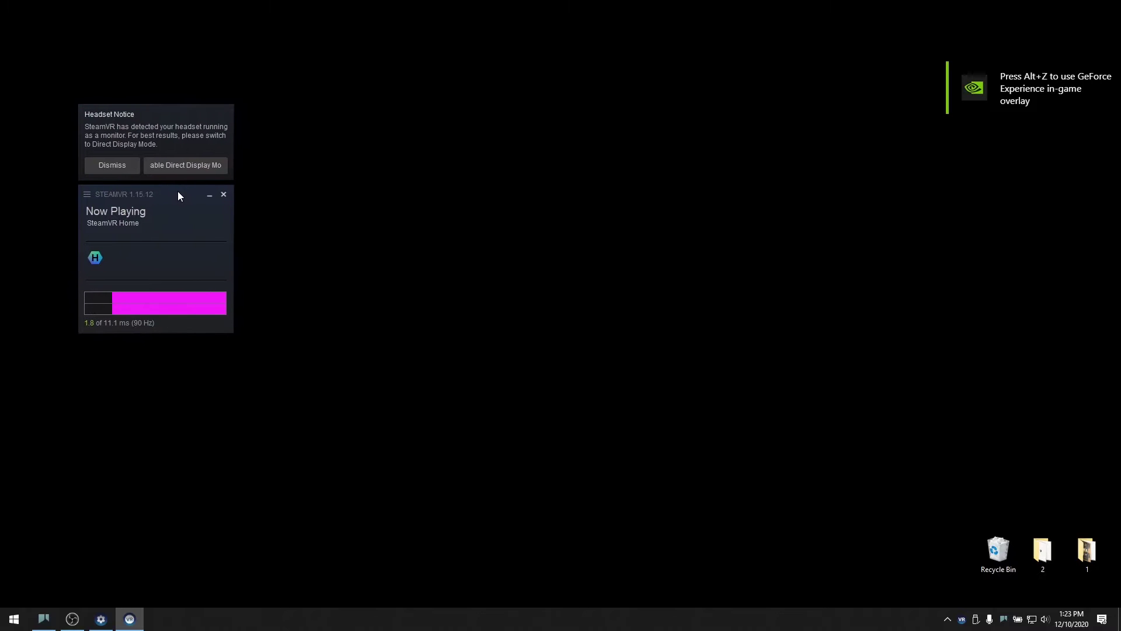
pyautogui.click(88, 195)
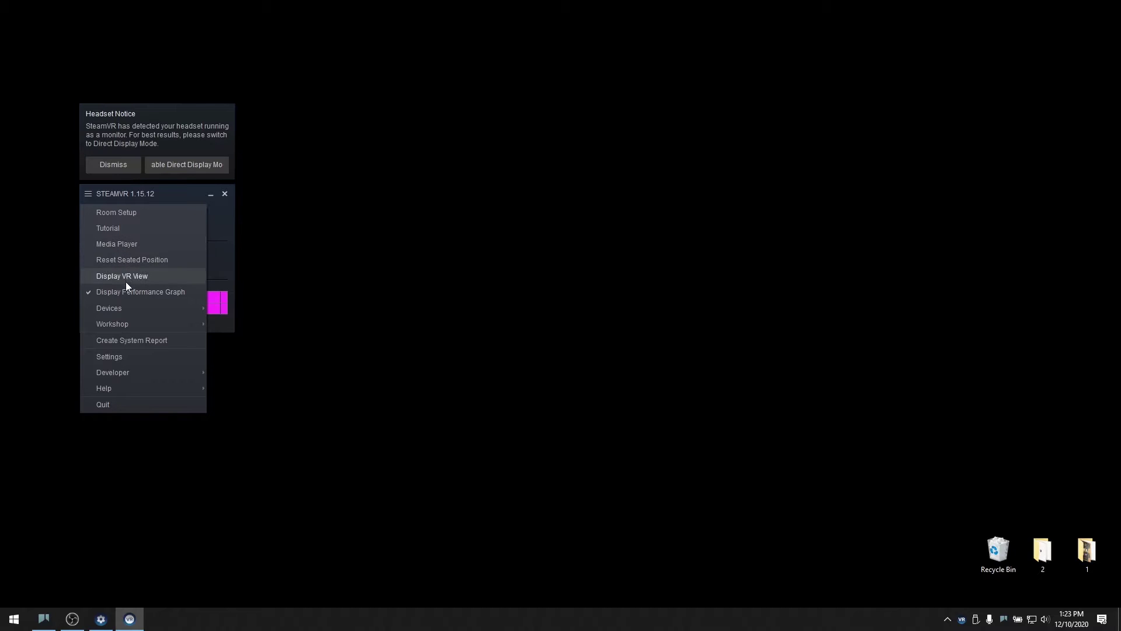
pyautogui.moveTo(125, 305)
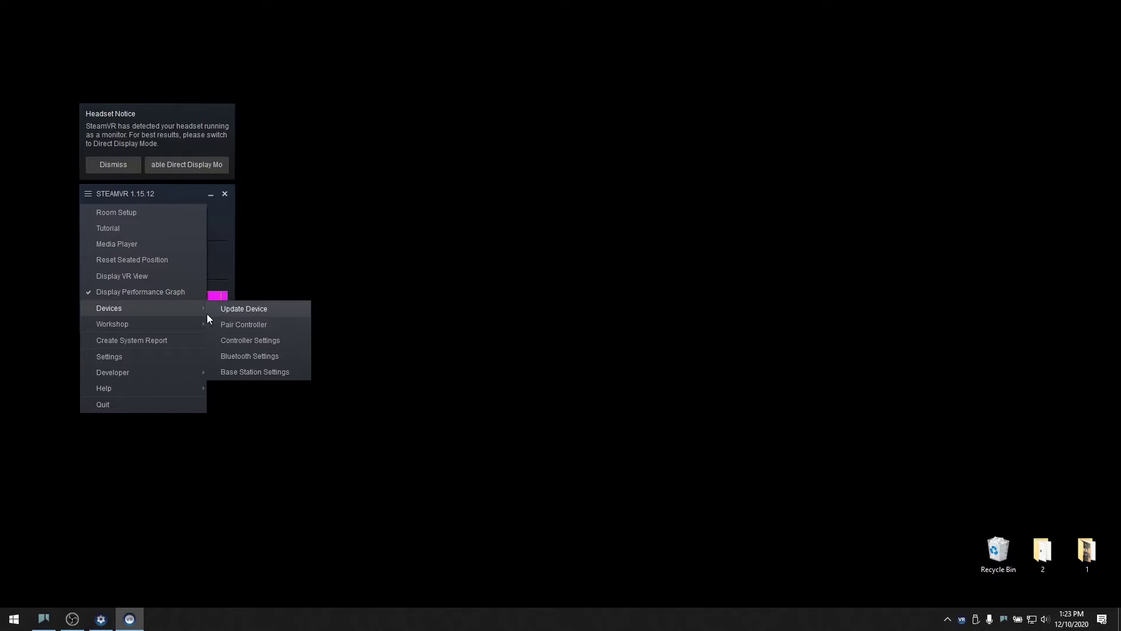
pyautogui.click(239, 325)
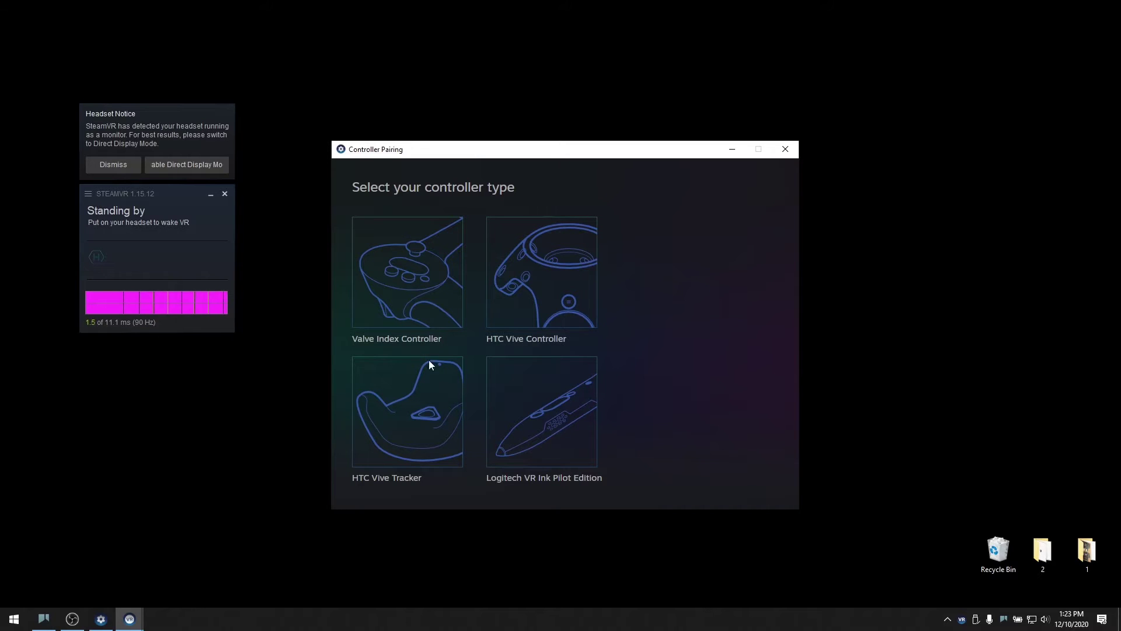
# - Pair an HTC Vive Tracker and close the pairing window once it connects
pyautogui.click(447, 432)
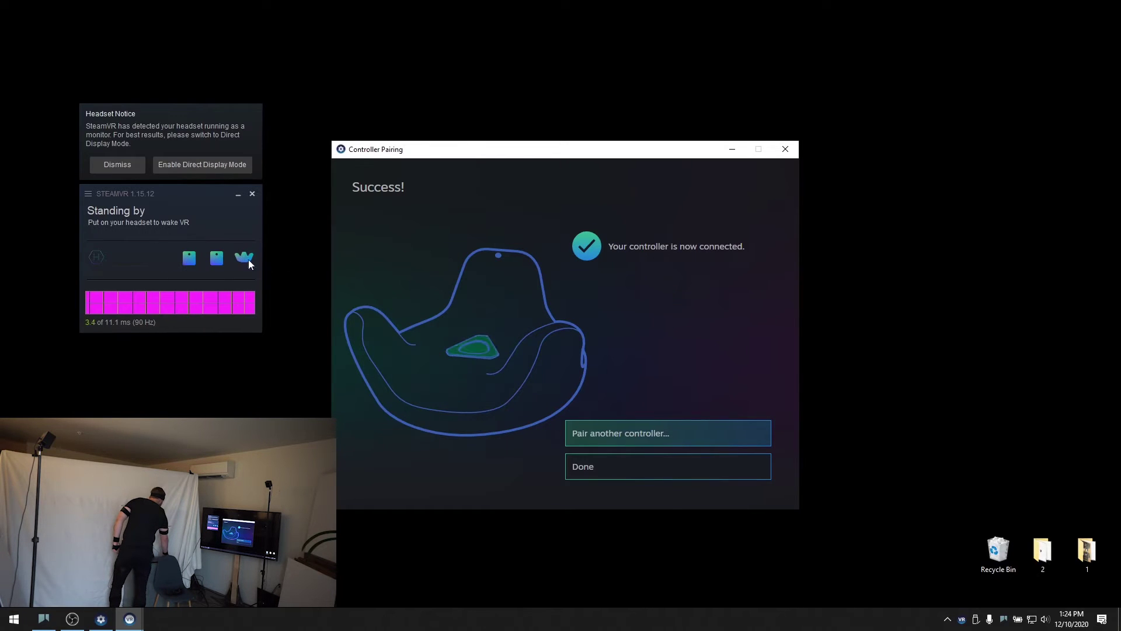
pyautogui.click(720, 469)
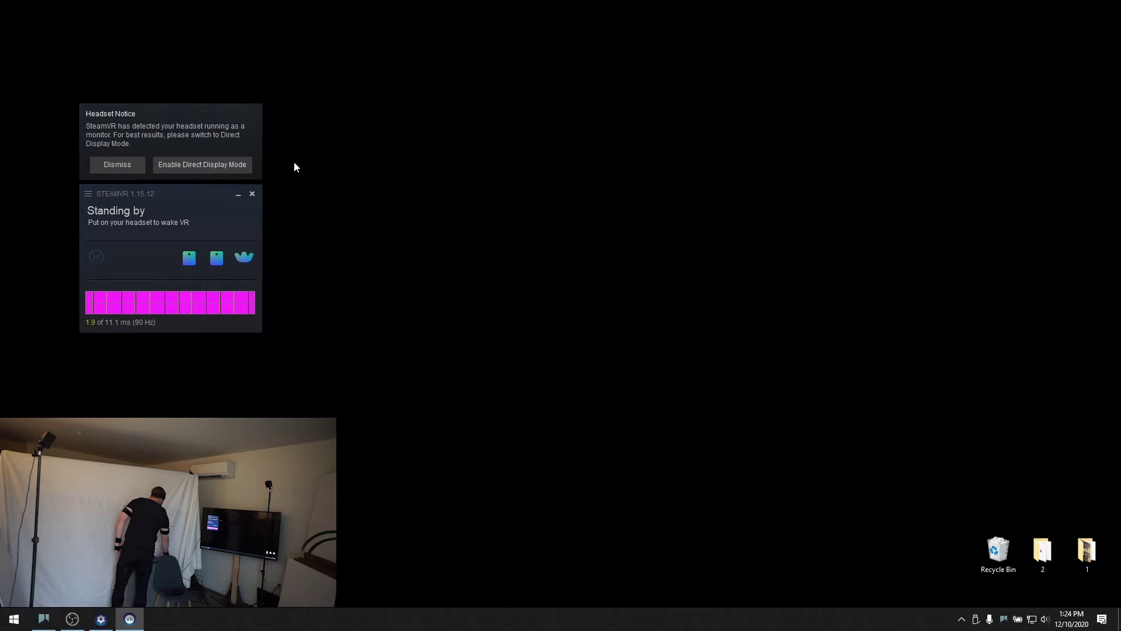
# - Start SteamVR Room Setup for standing-only play and get past the tracking step
pyautogui.click(88, 195)
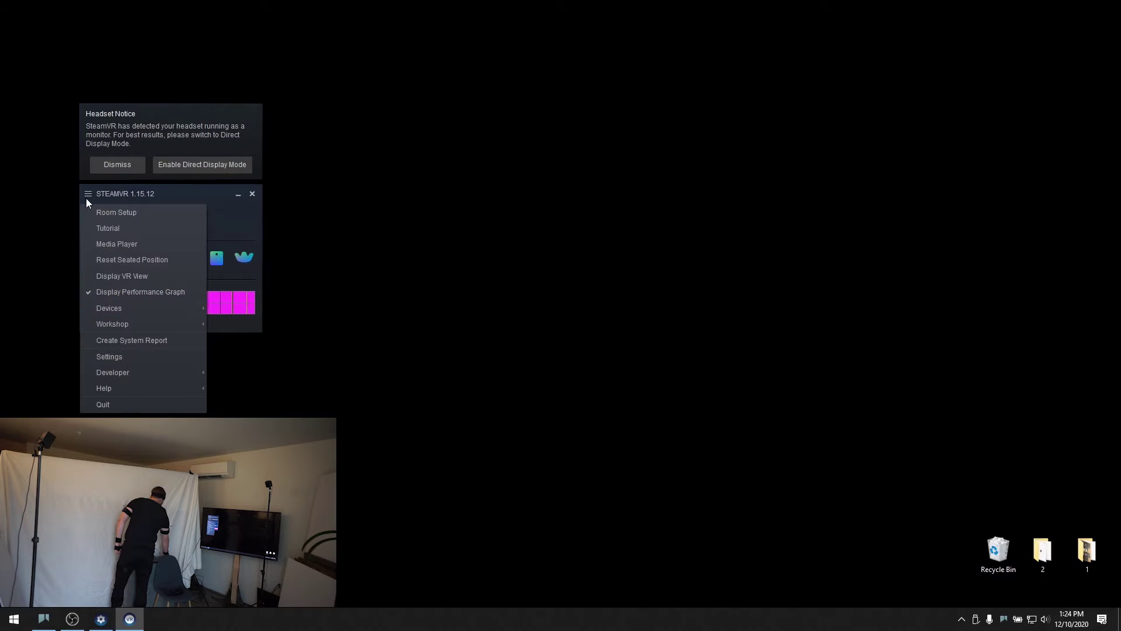
pyautogui.click(111, 208)
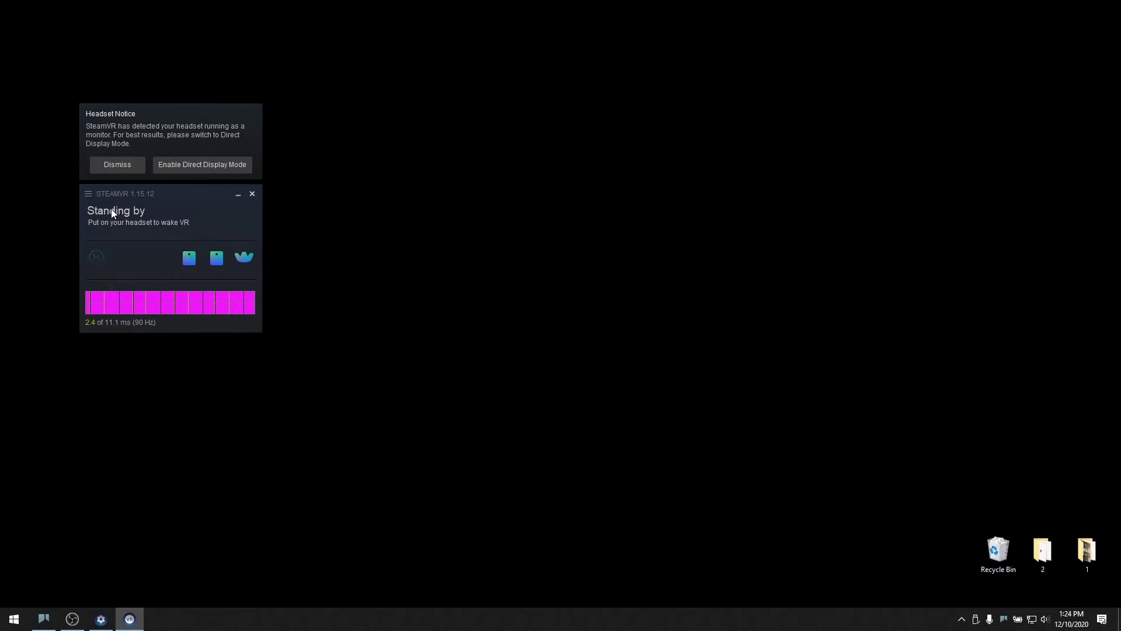
pyautogui.click(116, 166)
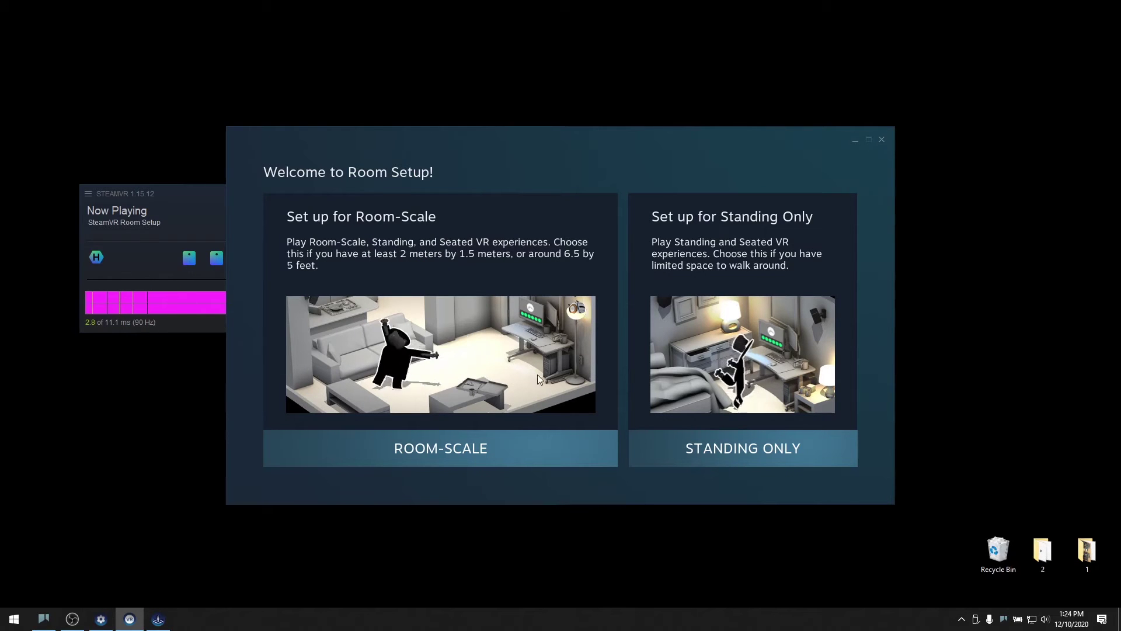
pyautogui.click(655, 436)
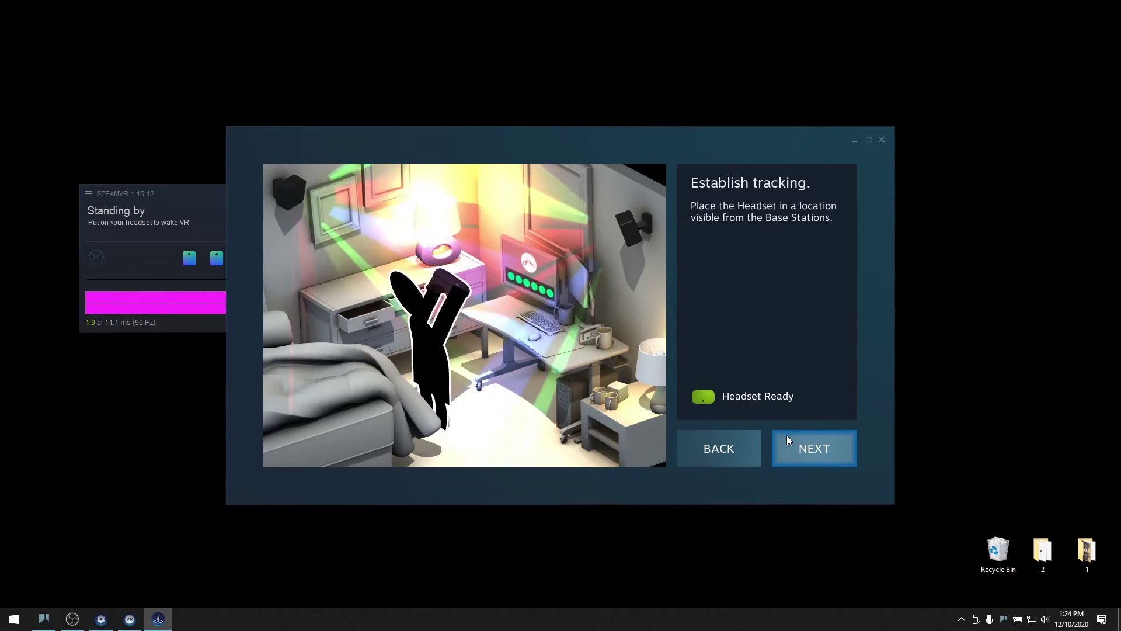
pyautogui.click(787, 442)
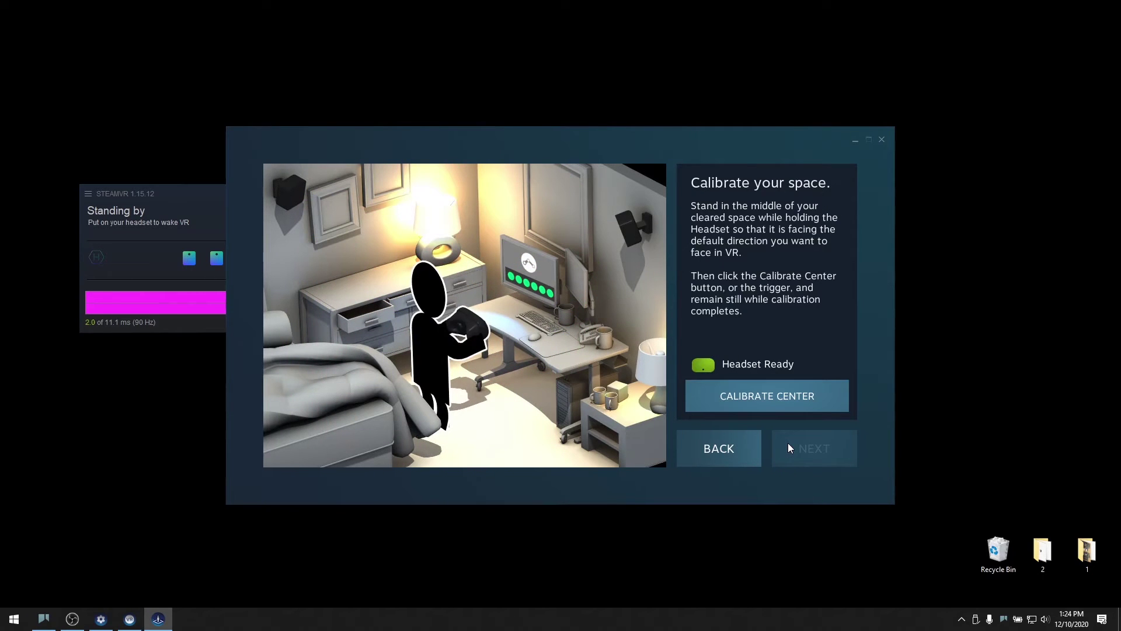
# - Calibrate the play-space centre and the floor at 200 cm, then finish Room Setup
pyautogui.click(793, 396)
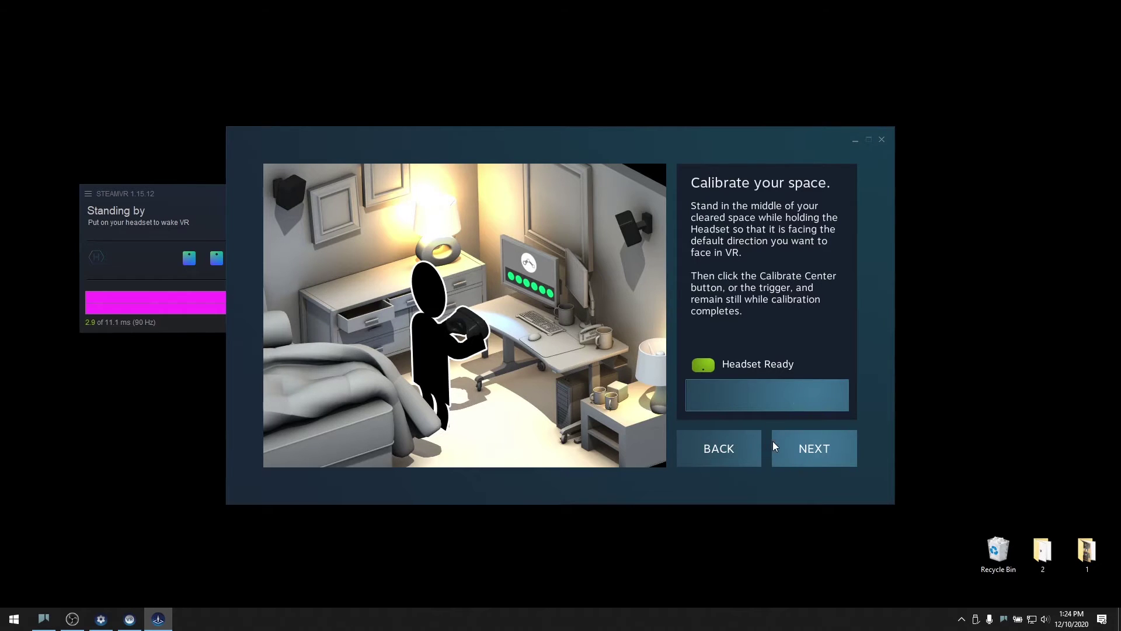
pyautogui.click(775, 445)
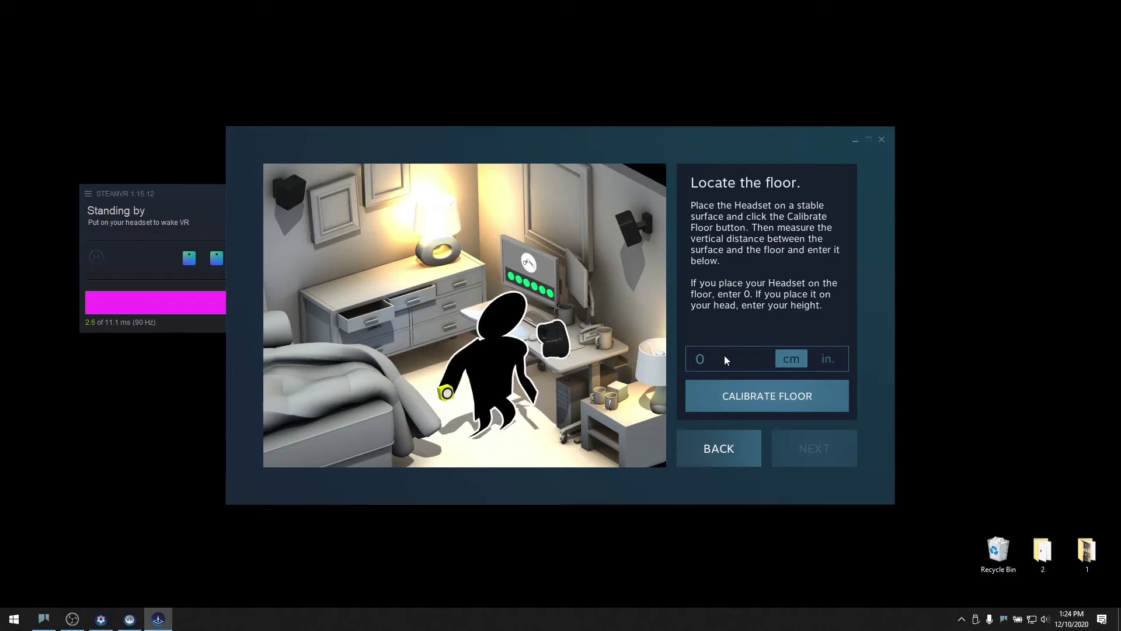
pyautogui.write('2')
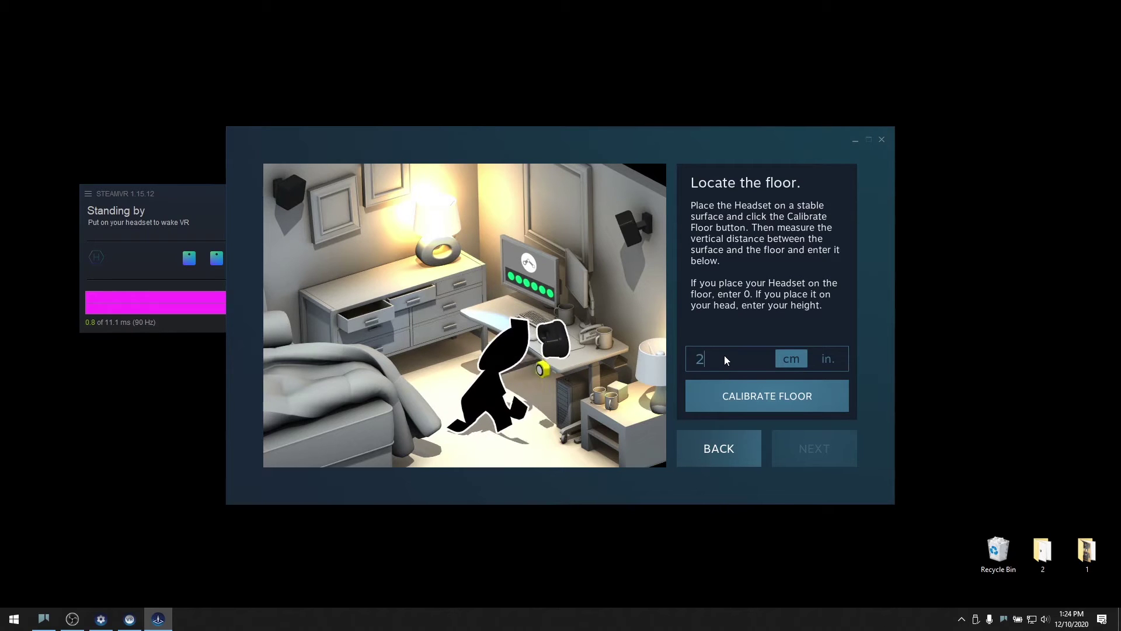
pyautogui.write('00')
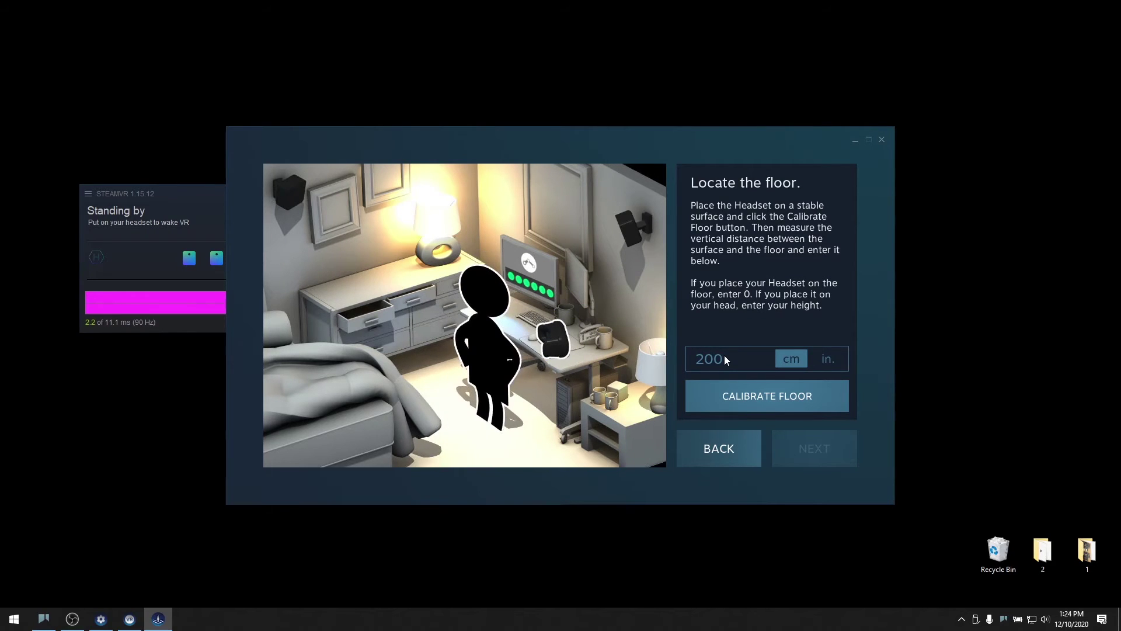
pyautogui.click(756, 394)
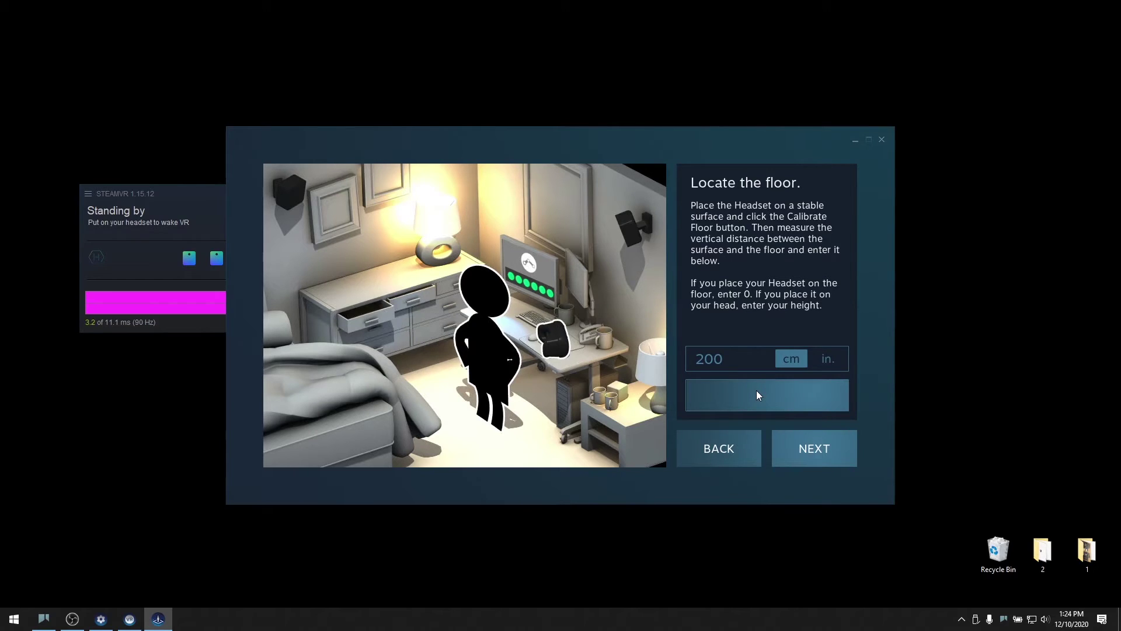
pyautogui.click(803, 445)
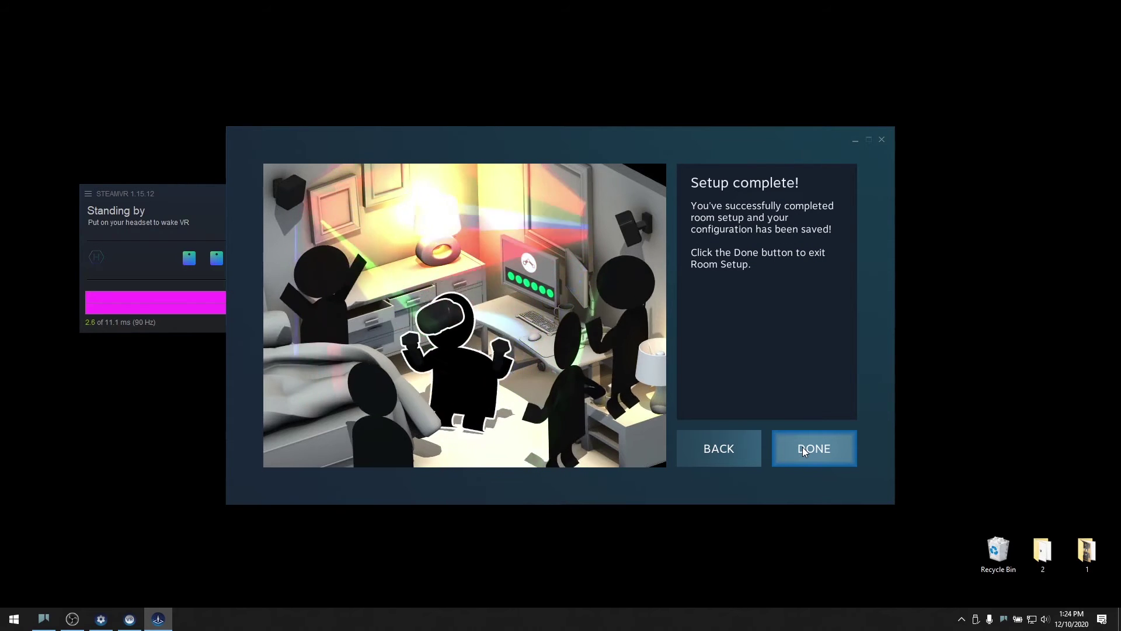
pyautogui.click(802, 447)
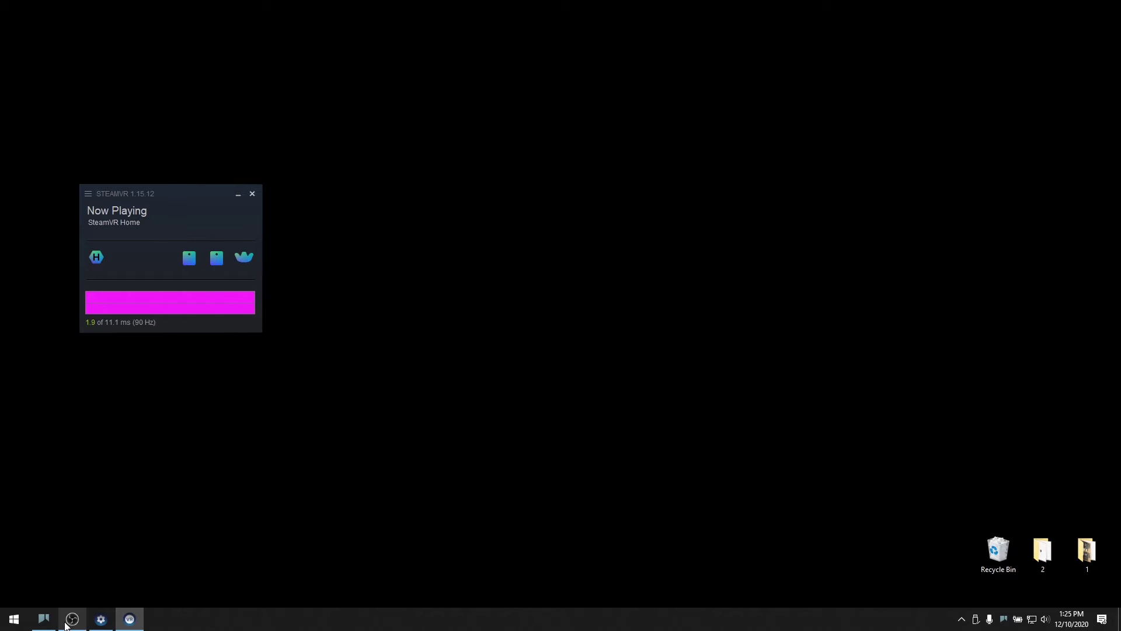
# - Restore the Shadow window and check the Wi-Fi connection to the Shadow network
pyautogui.click(44, 619)
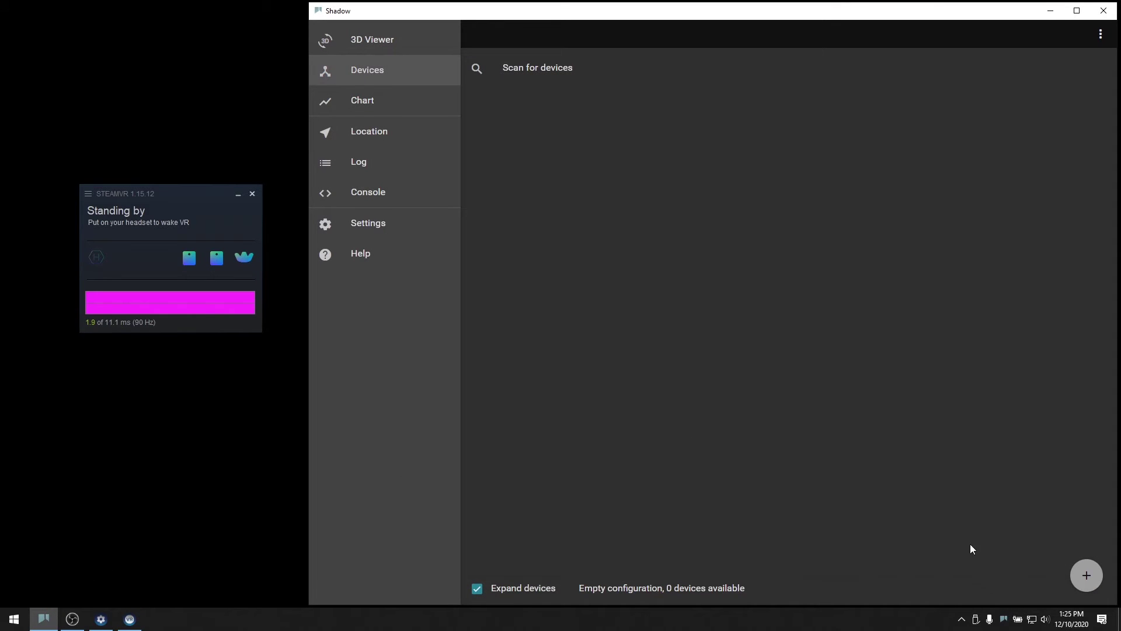
pyautogui.click(1031, 617)
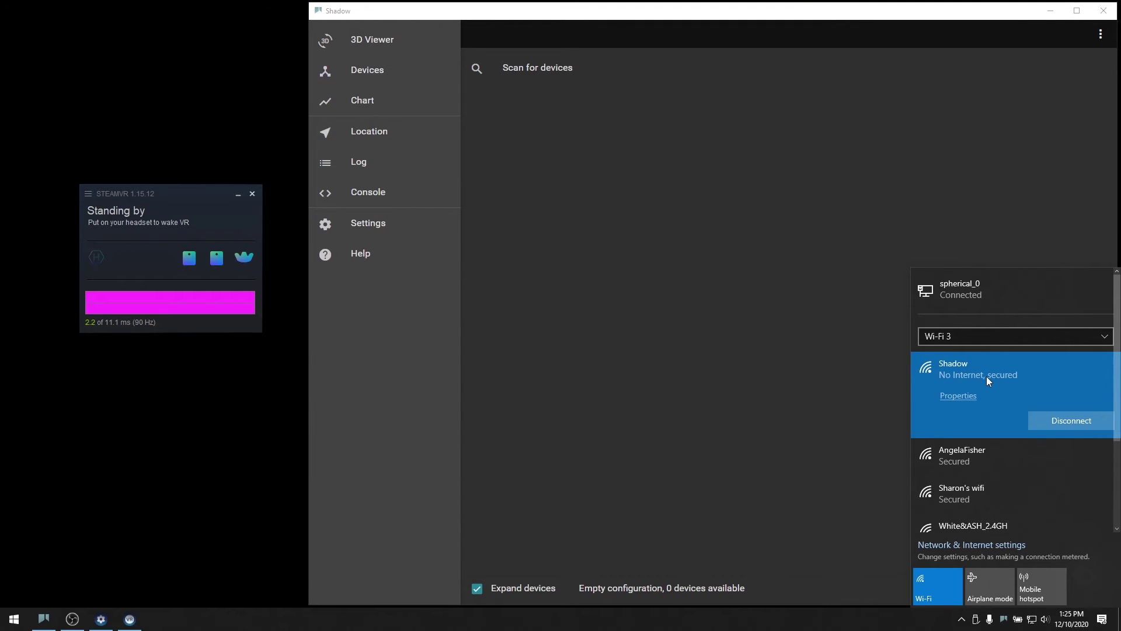
pyautogui.click(780, 322)
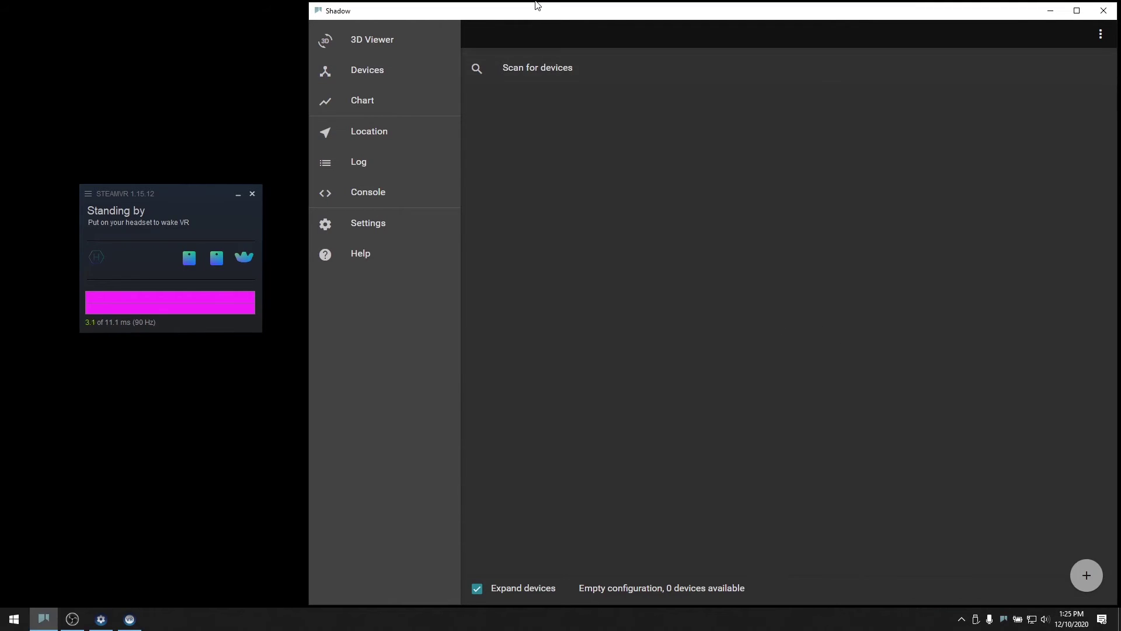
# - Set the Skeleton option in Shadow's Settings back to Shadow Hybrid
pyautogui.click(380, 234)
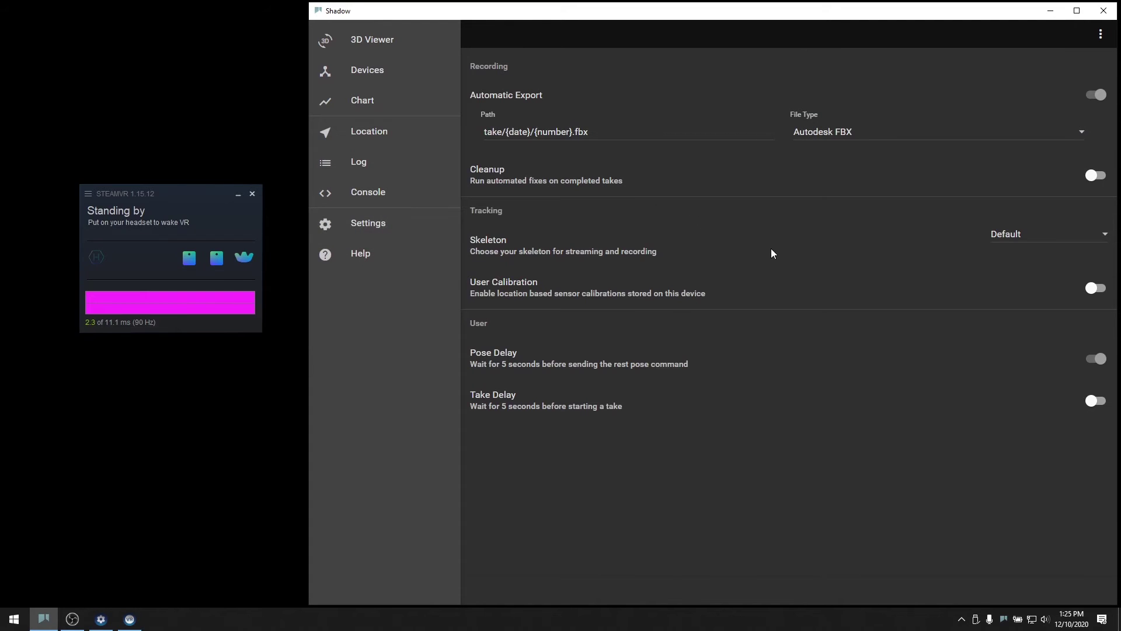
pyautogui.click(1022, 234)
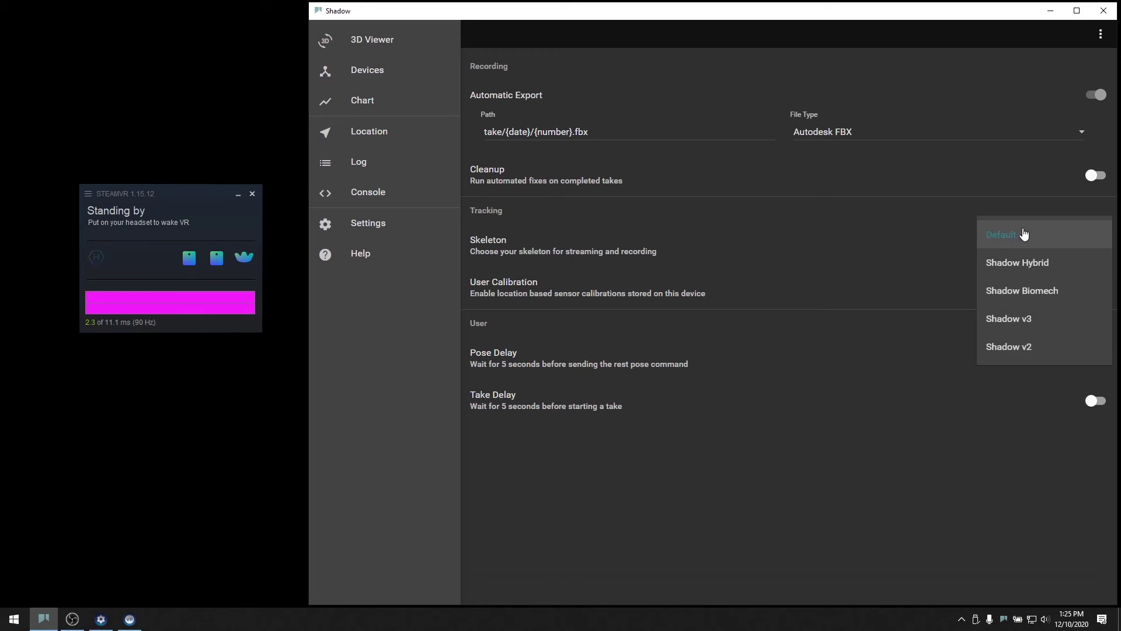
pyautogui.click(1029, 273)
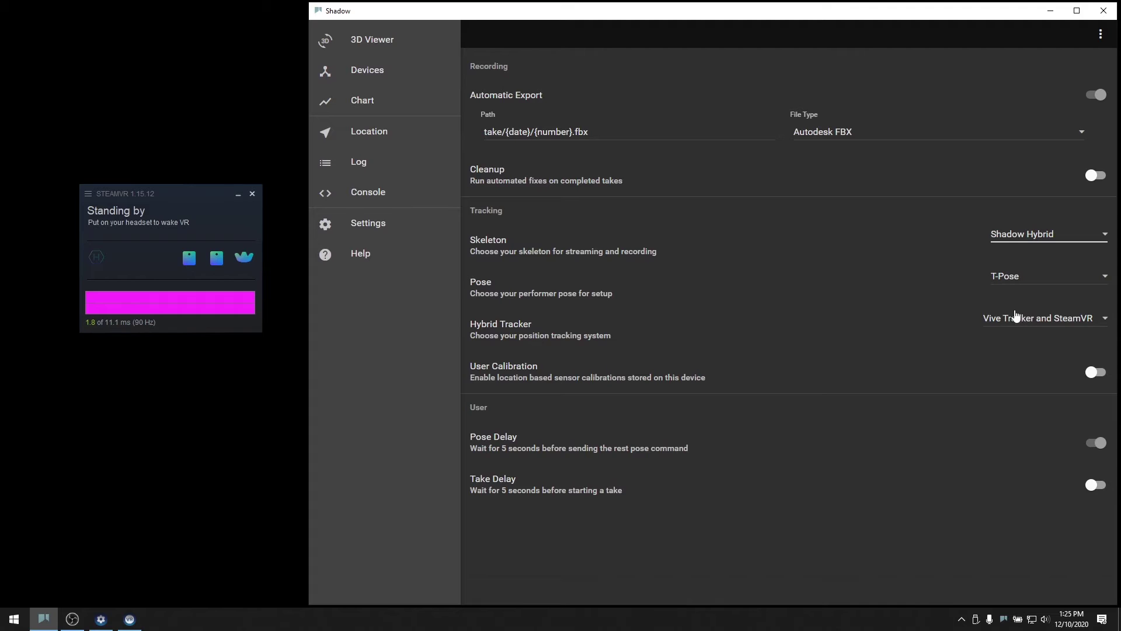
# - Scan for and connect the suit's devices, then view the tracked skeleton in 3D Viewer
pyautogui.click(420, 70)
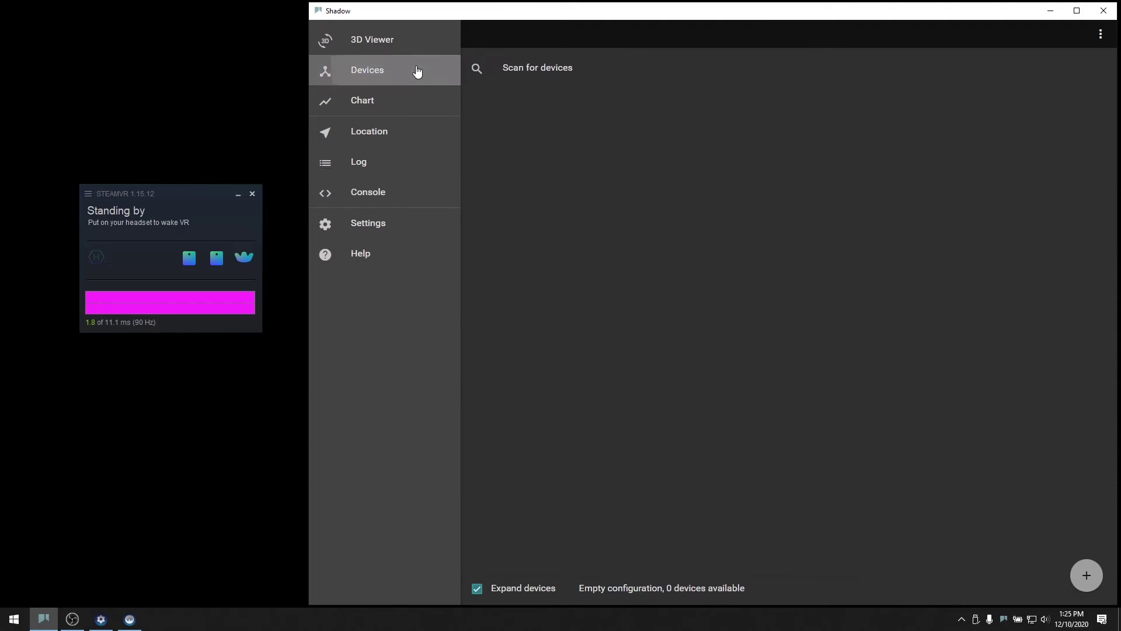
pyautogui.click(560, 81)
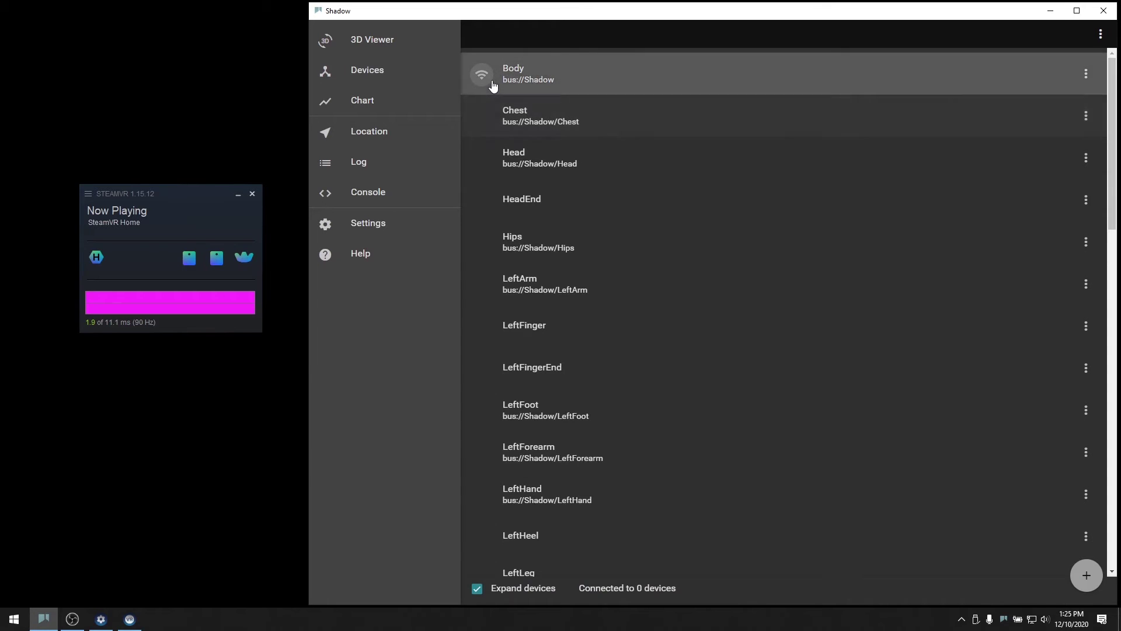
pyautogui.click(405, 42)
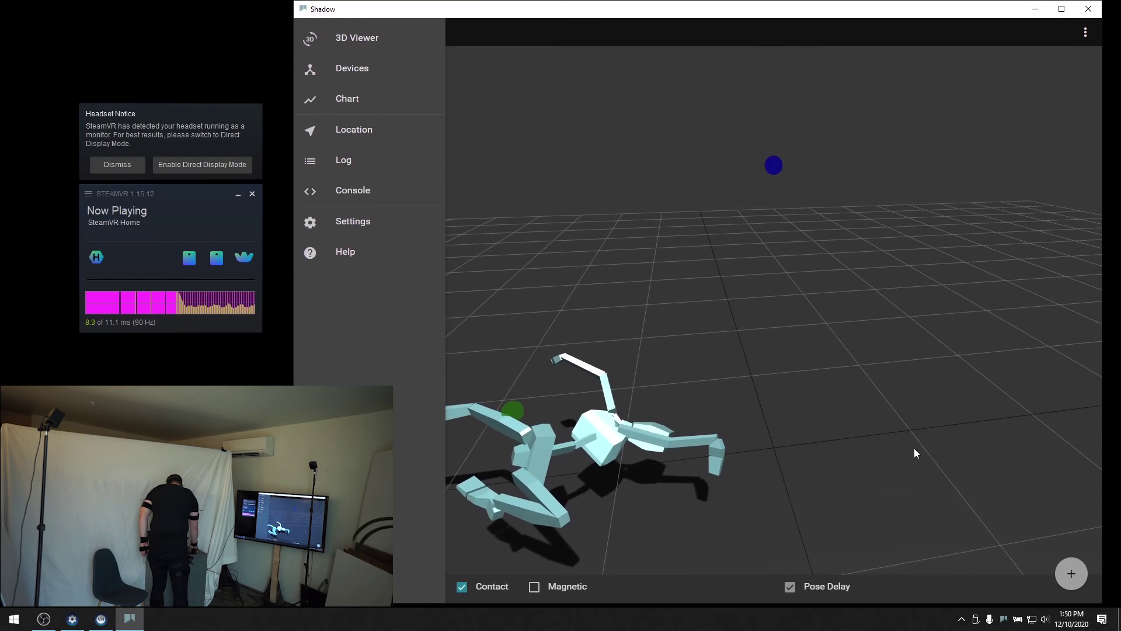
# - Create a rest pose for the tracked skeleton from the + menu in 3D Viewer
pyautogui.moveTo(1071, 569)
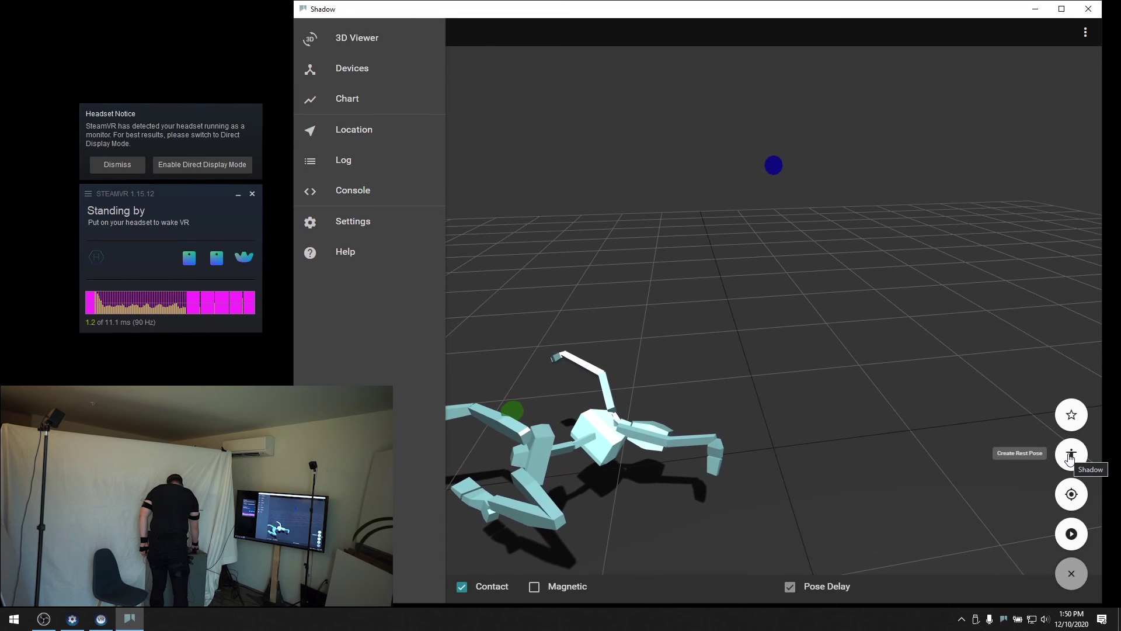
pyautogui.click(1070, 455)
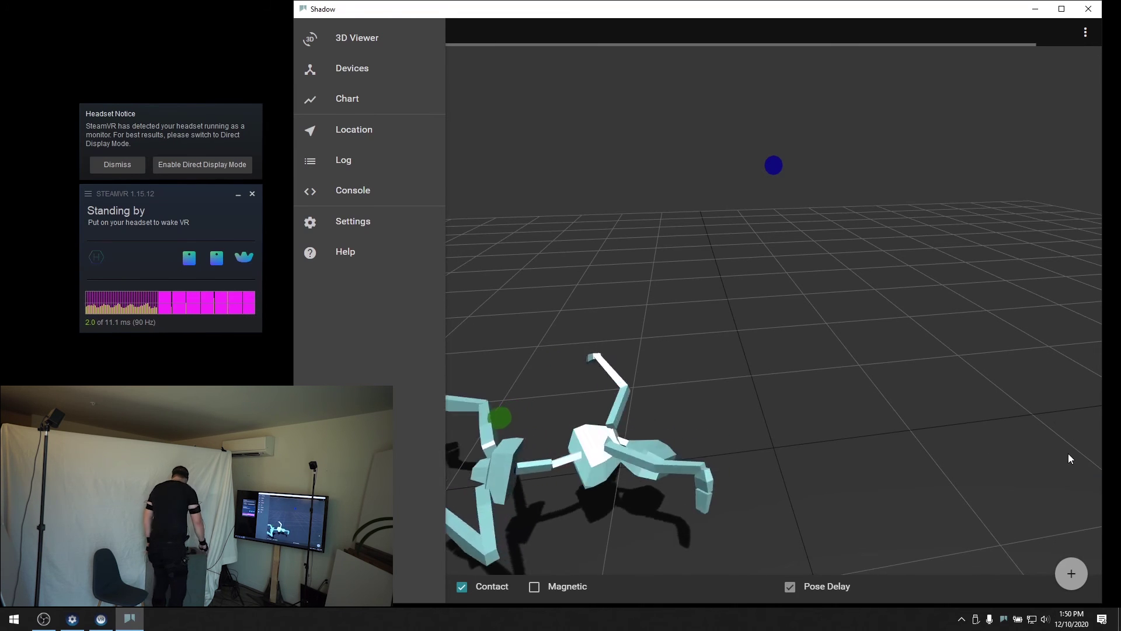